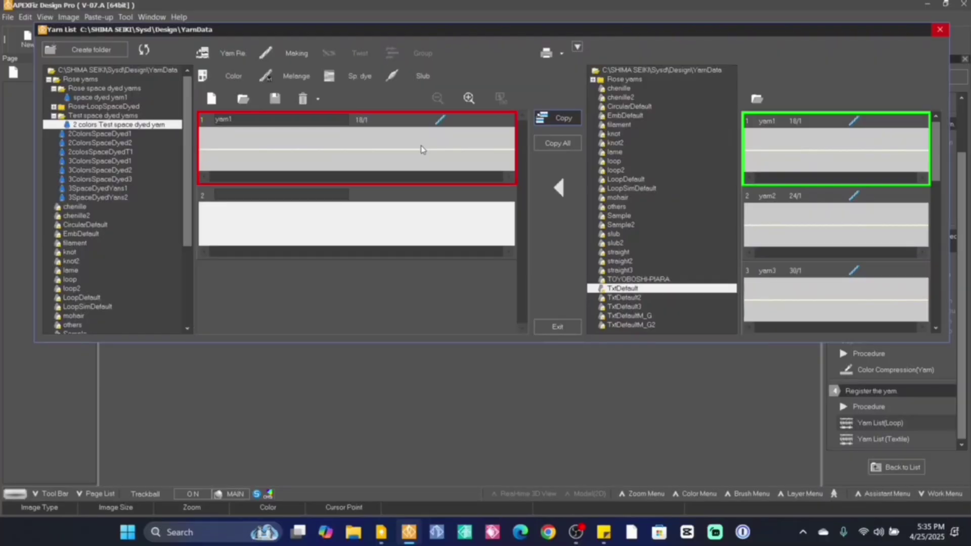
pyautogui.click(353, 79)
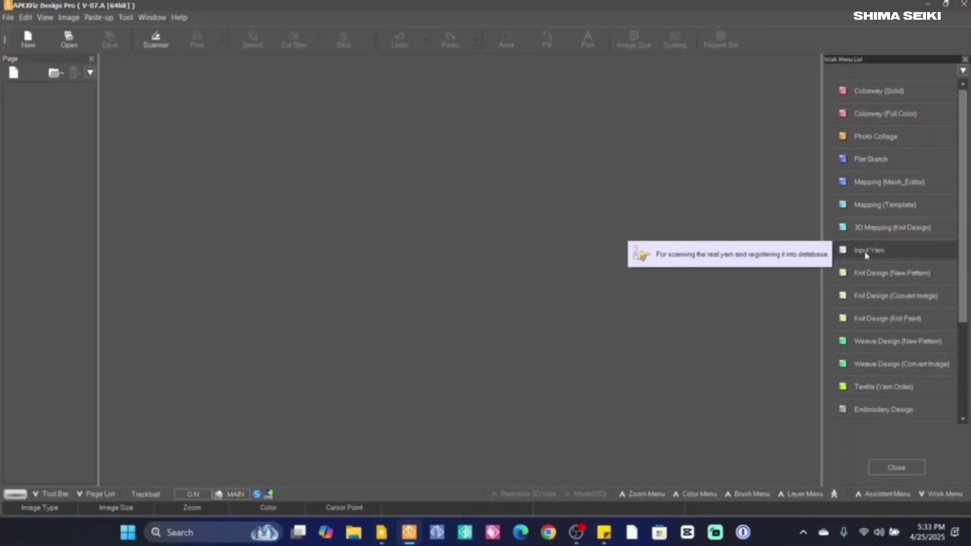
# - Start the Input Yarn workflow and open the loop yarn list from its yarn registration stage
pyautogui.click(865, 251)
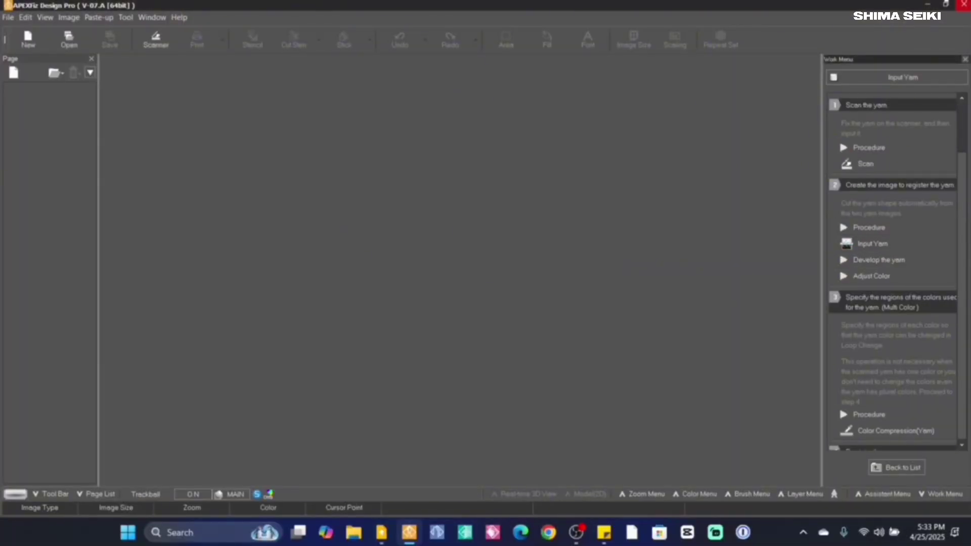
pyautogui.scroll(-1, 872, 425)
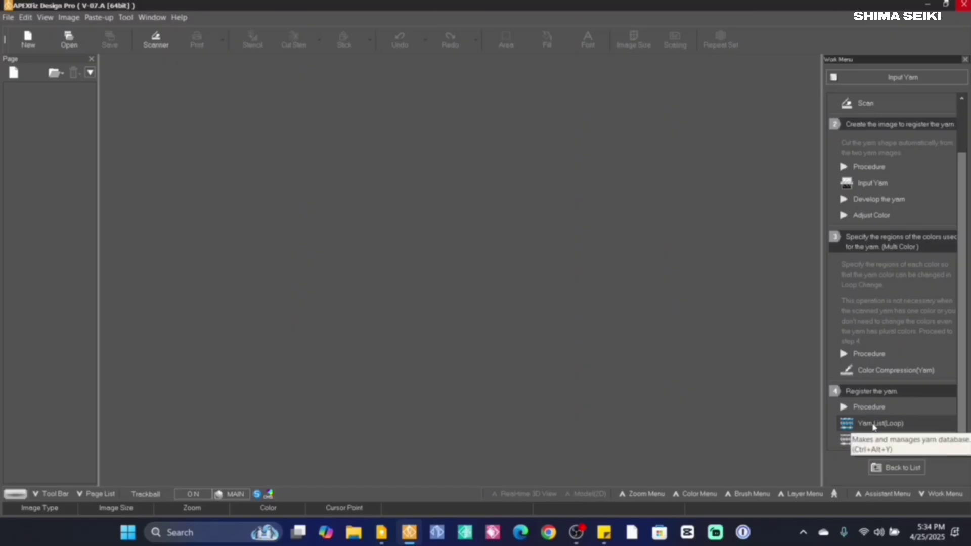
pyautogui.click(873, 425)
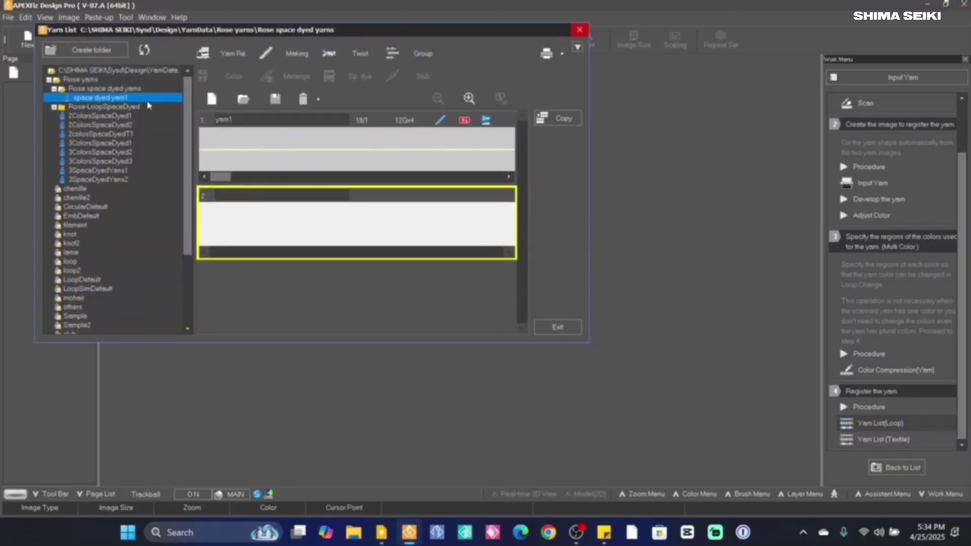
# - Create a folder named "Test space dyed yarns" inside the Rose yarns folder, copying the name to the clipboard
pyautogui.click(79, 82)
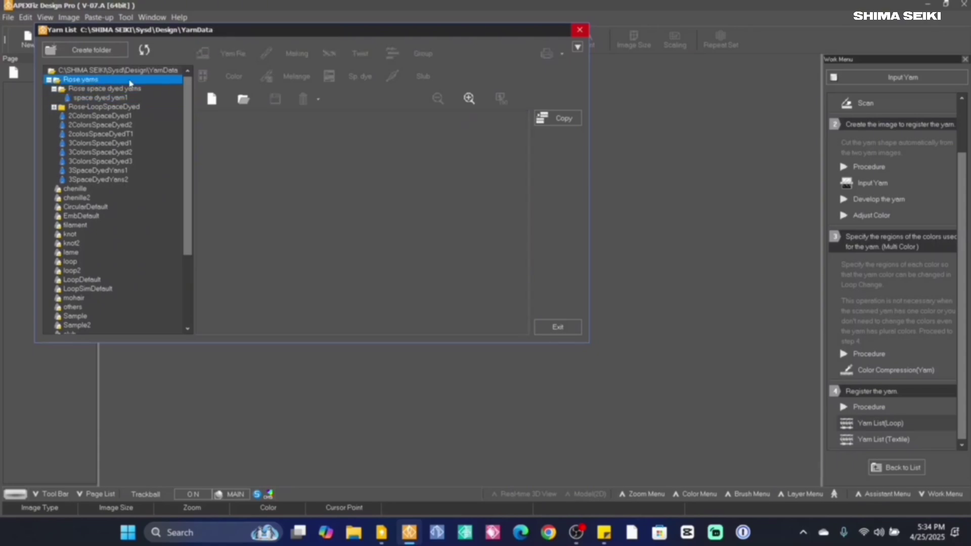
pyautogui.click(99, 53)
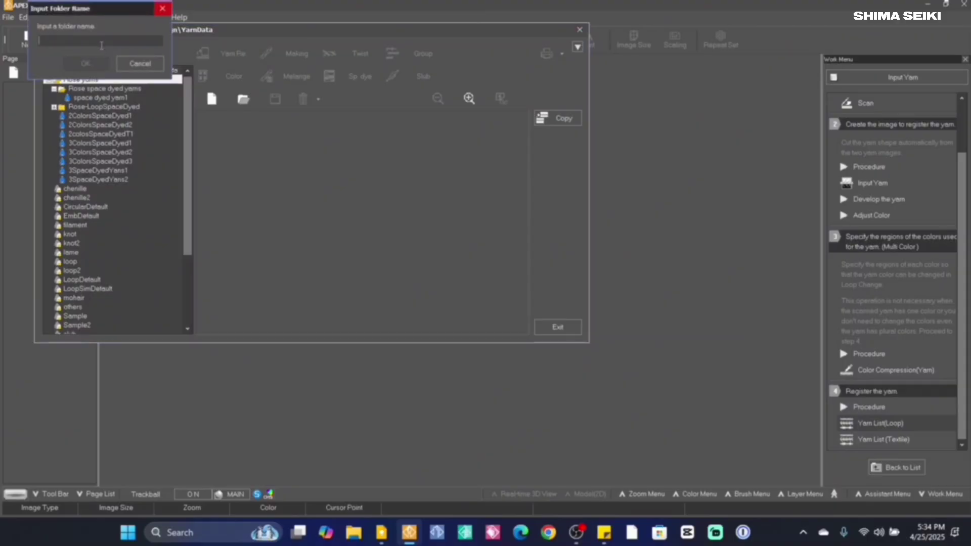
pyautogui.write('Test space y')
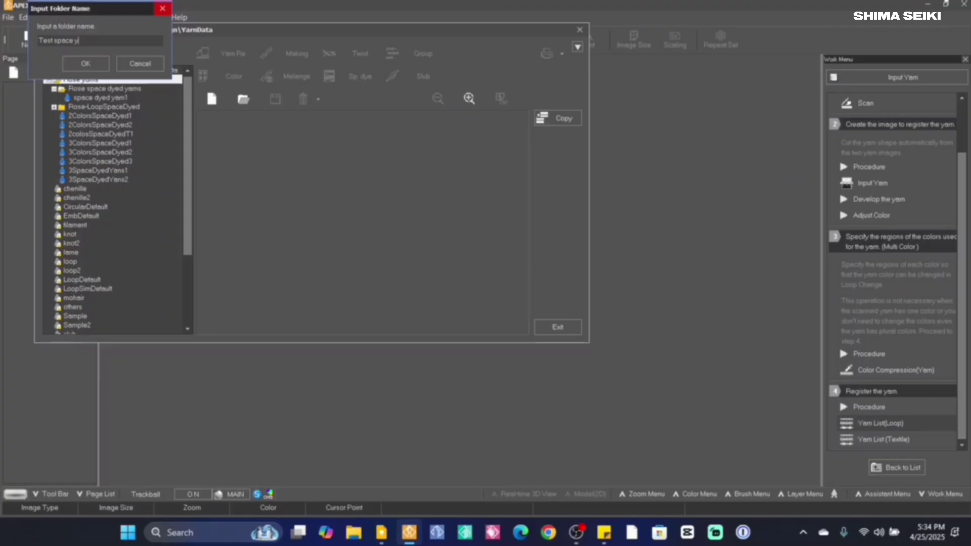
pyautogui.press('BackSpace')
pyautogui.write('dyed yarns')
pyautogui.moveTo(111, 40); pyautogui.dragTo(39, 40)
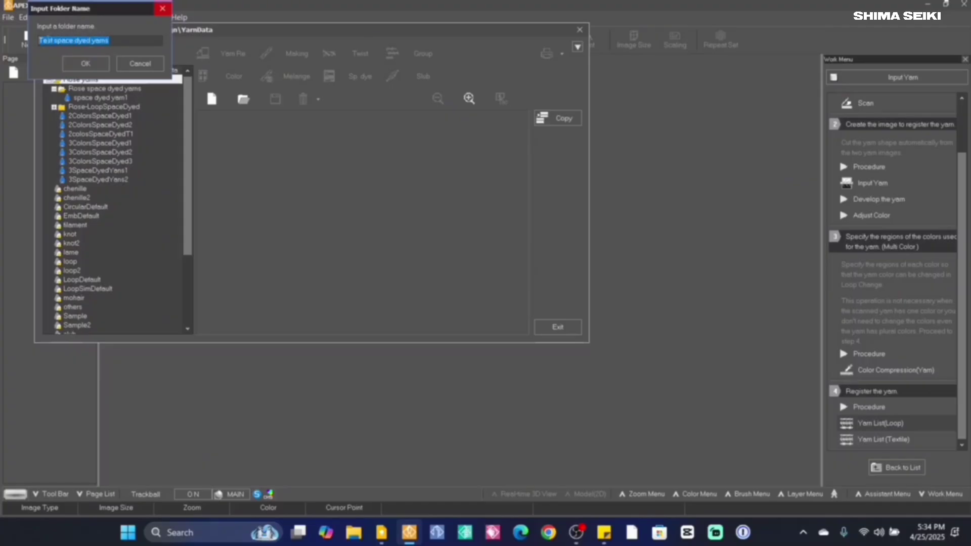
pyautogui.rightClick(69, 41)
pyautogui.click(118, 79)
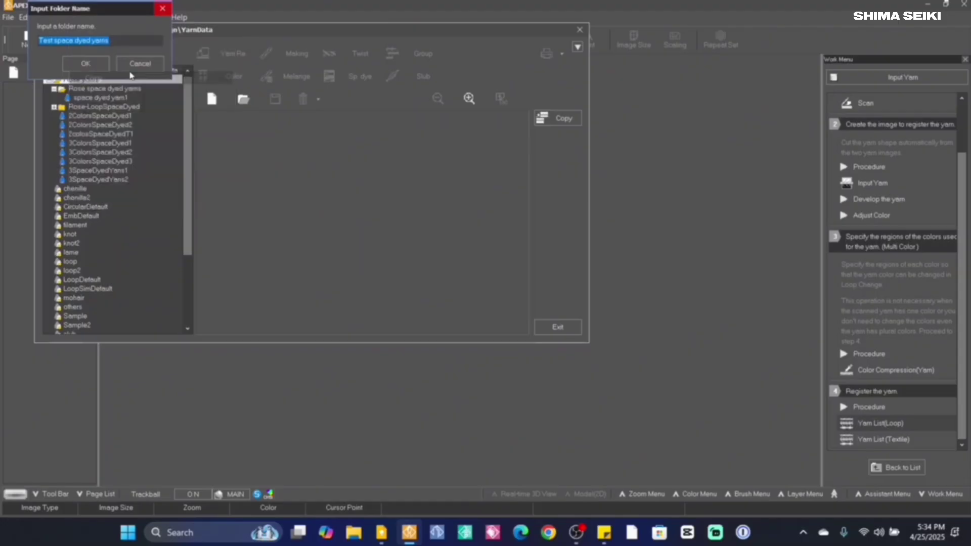
pyautogui.click(96, 63)
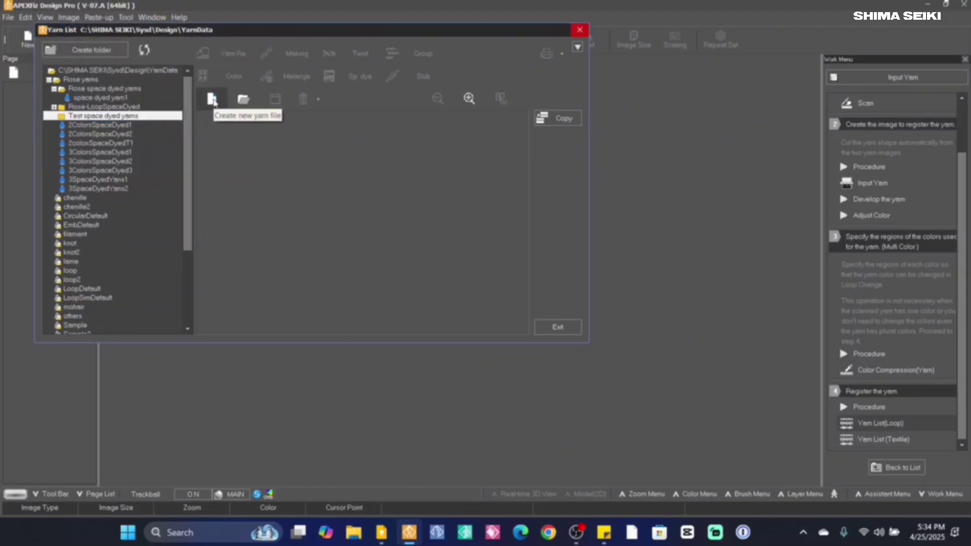
# - Create a yarn file named "2 colors Test space dyed yarn" in the Test space dyed yarns folder, copying its name to the clipboard
pyautogui.click(212, 100)
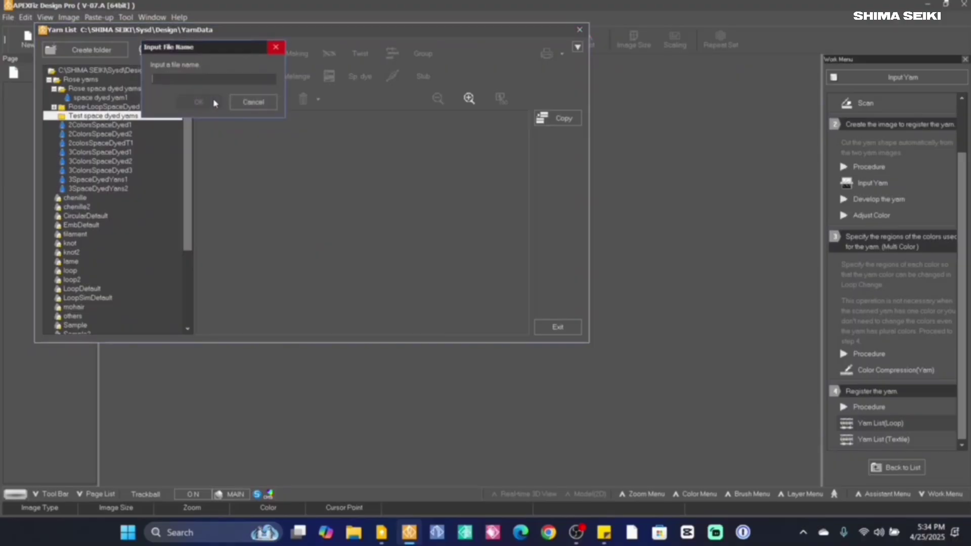
pyautogui.rightClick(184, 79)
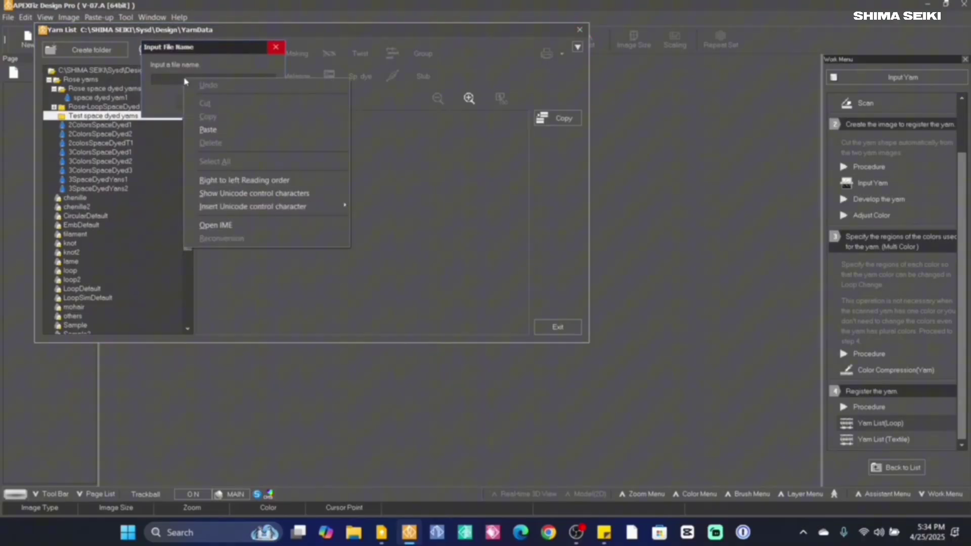
pyautogui.click(214, 131)
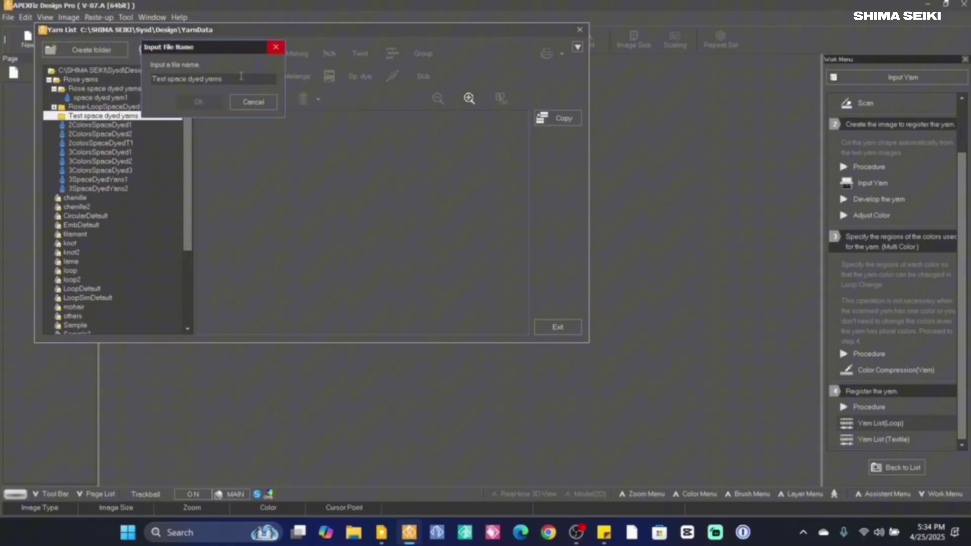
pyautogui.press('BackSpace')
pyautogui.write('1')
pyautogui.write('2')
pyautogui.write(' colors')
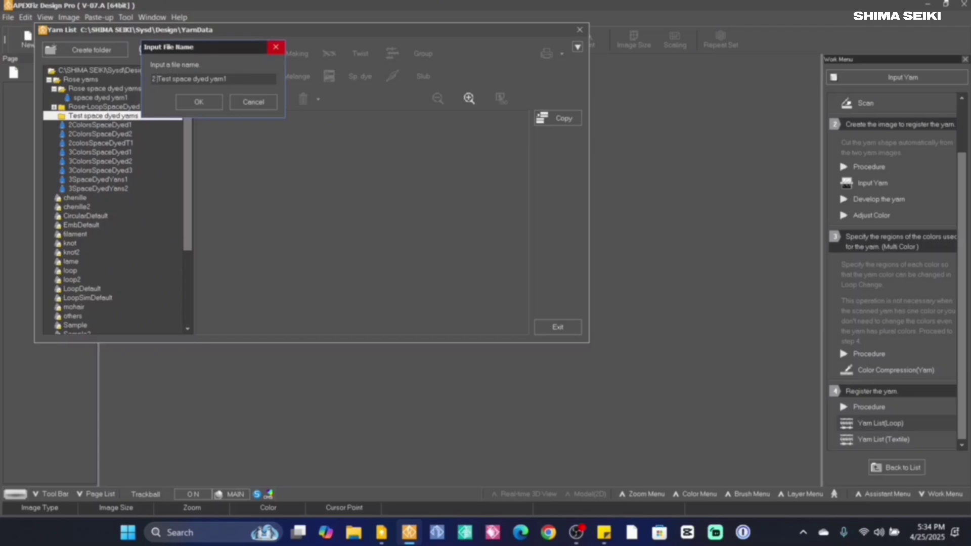
pyautogui.moveTo(252, 79); pyautogui.dragTo(151, 90)
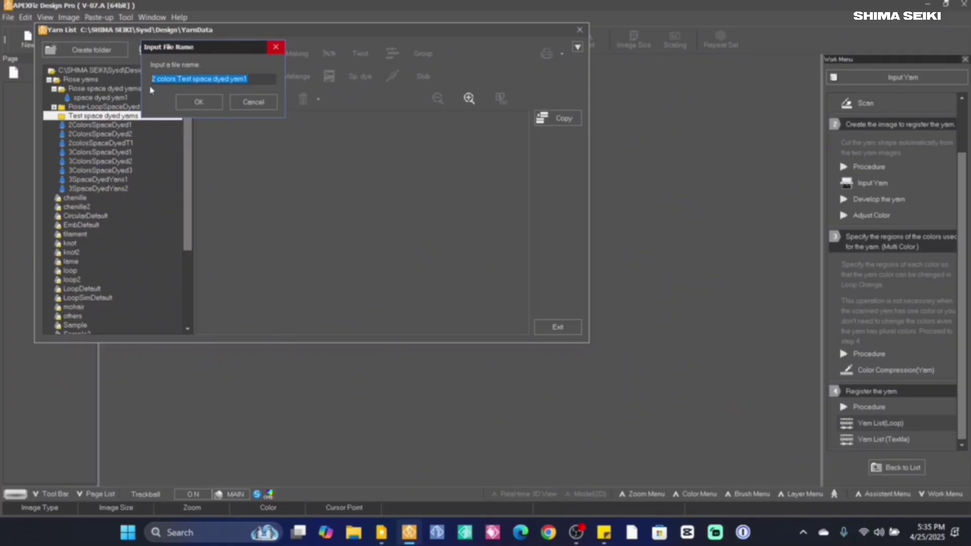
pyautogui.click(258, 80)
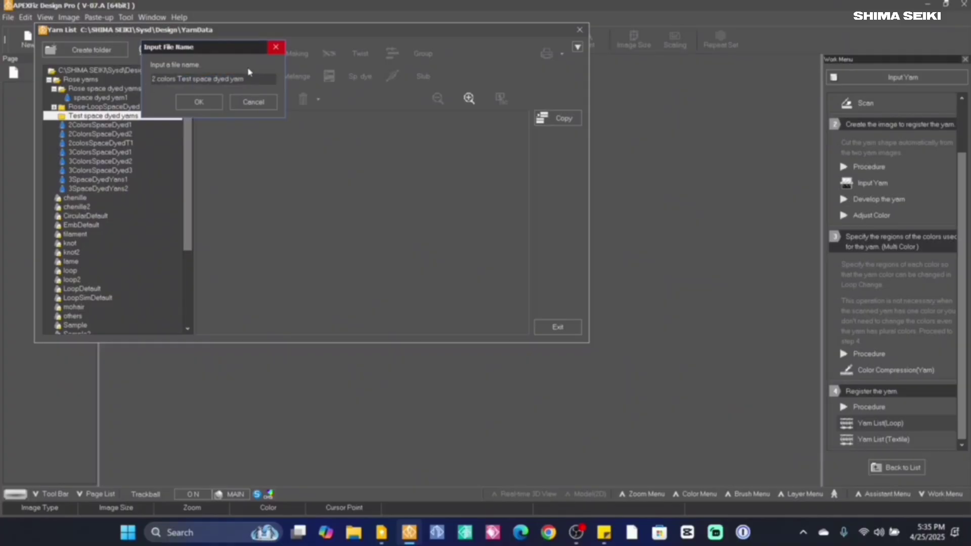
pyautogui.moveTo(251, 81); pyautogui.dragTo(155, 76)
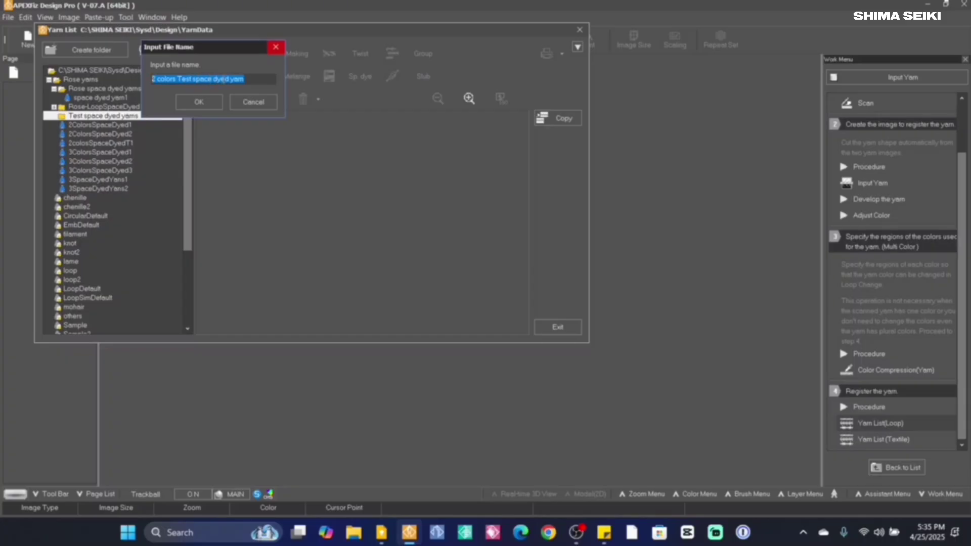
pyautogui.rightClick(224, 79)
pyautogui.click(242, 116)
pyautogui.click(198, 102)
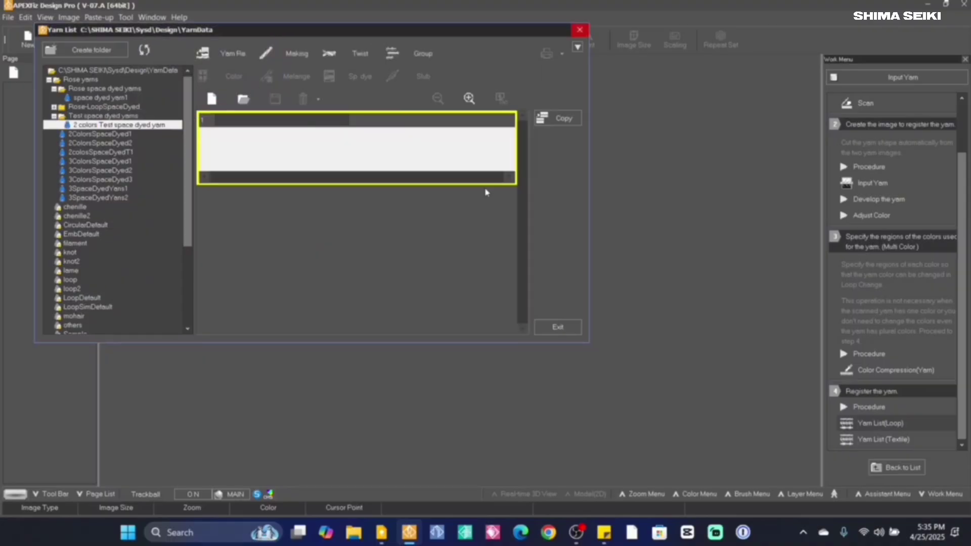
# - Copy the 18/1 yarn1 from the TxtDefault yarn file into the first empty slot of the new yarn file
pyautogui.click(565, 120)
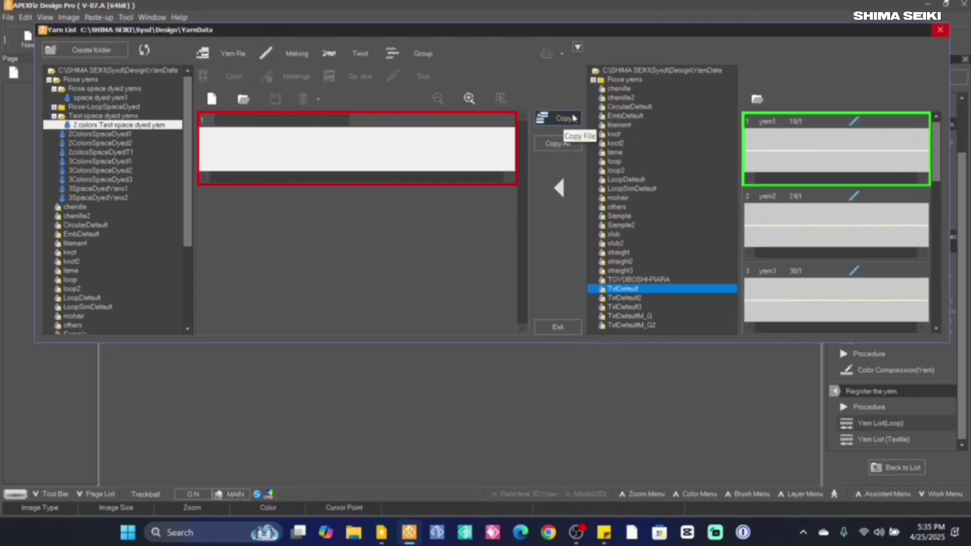
pyautogui.click(707, 291)
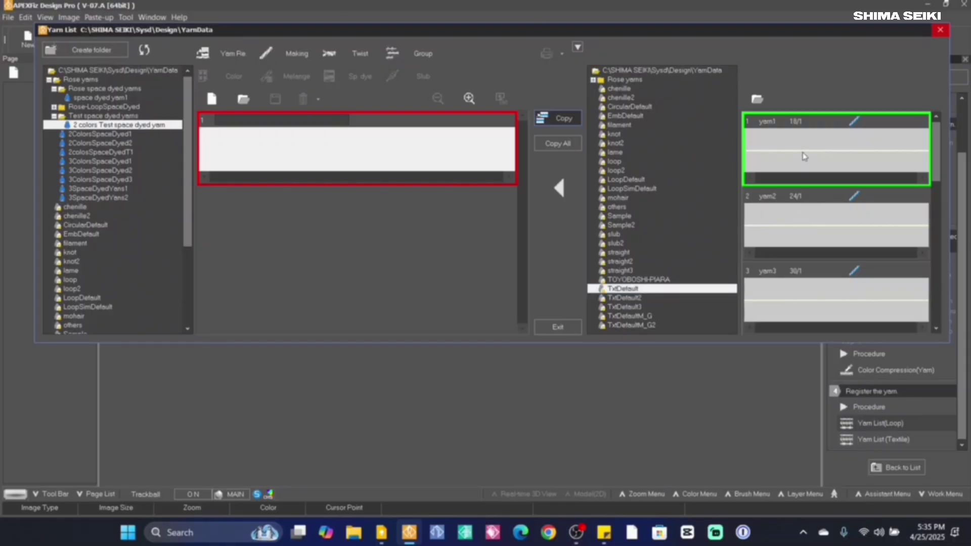
pyautogui.moveTo(805, 156); pyautogui.dragTo(423, 149)
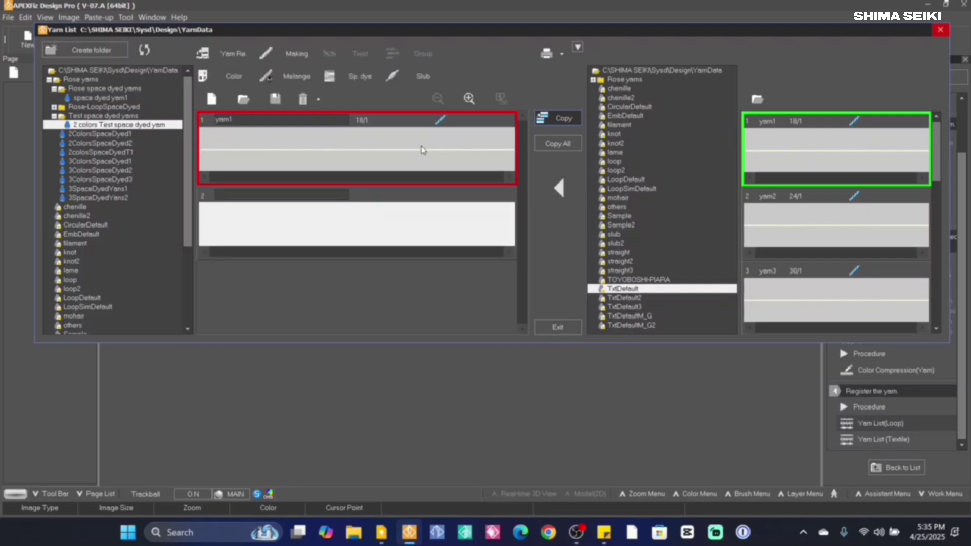
# - Open space dye registration for the copied yarn and add a two-color entry named "2 colors Test space dyed yarn"
pyautogui.click(353, 79)
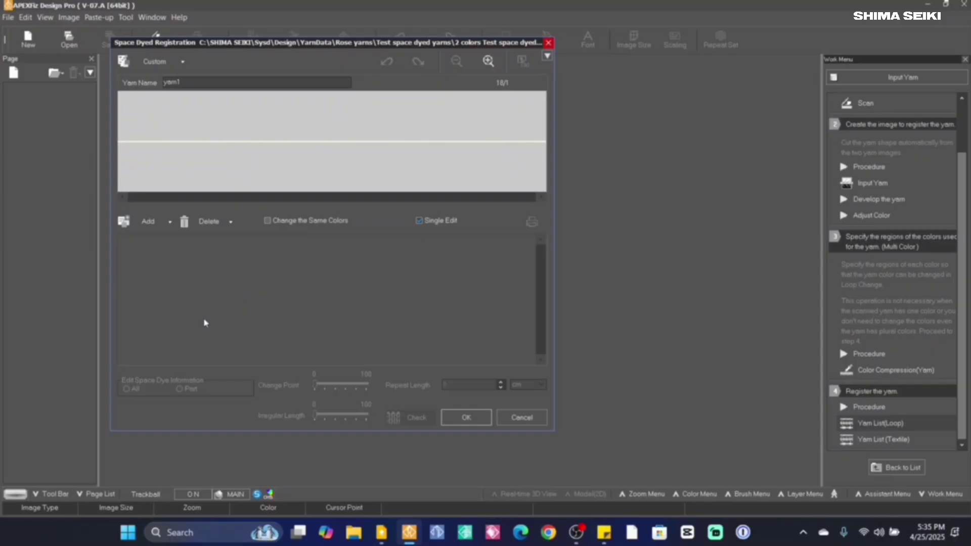
pyautogui.click(137, 227)
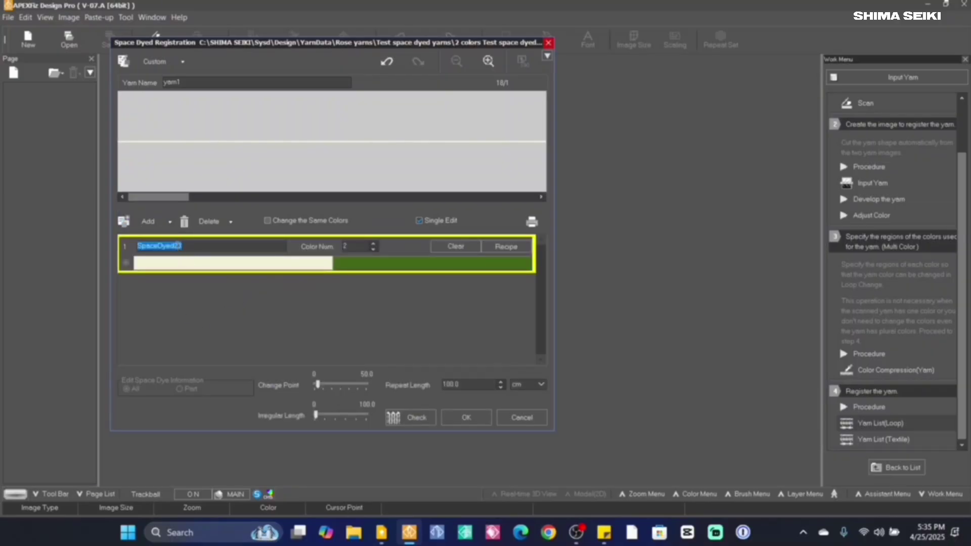
pyautogui.rightClick(177, 246)
pyautogui.click(202, 296)
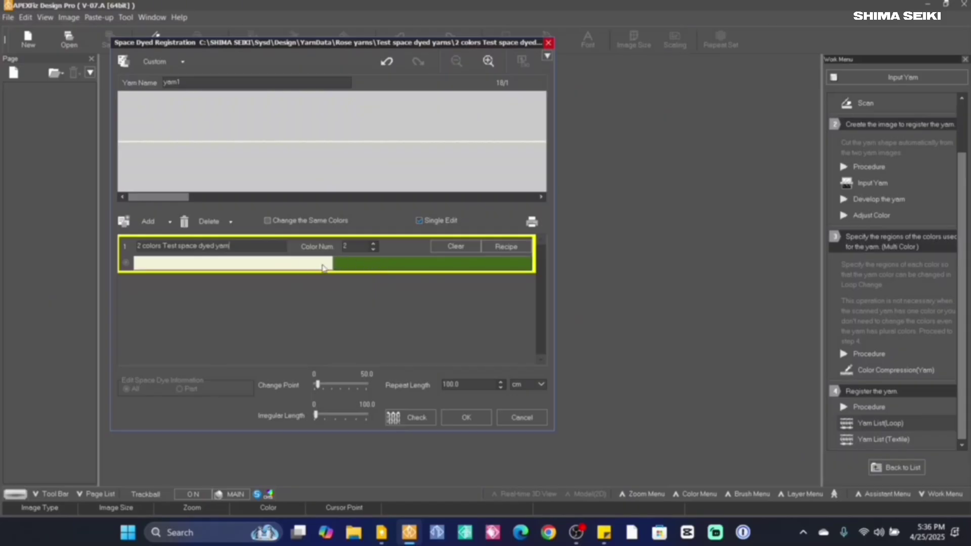
# - Open the swatch check for the space dyed yarn and compare the Back Knit and Front Knit views
pyautogui.click(410, 420)
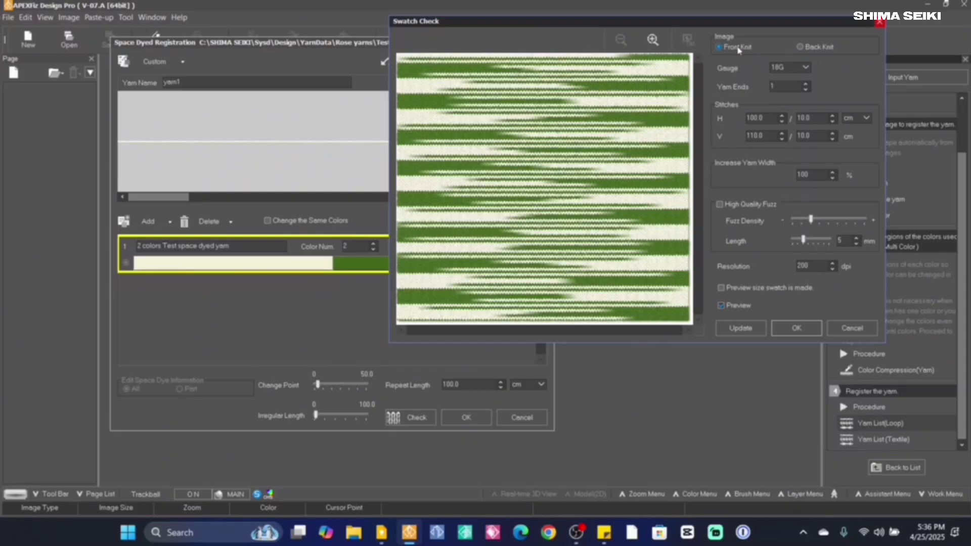
pyautogui.click(801, 48)
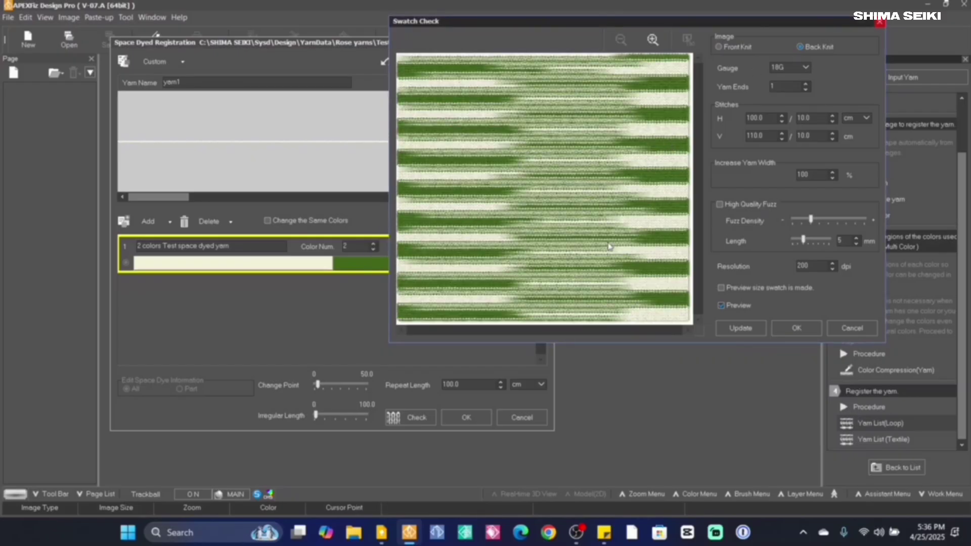
pyautogui.click(720, 48)
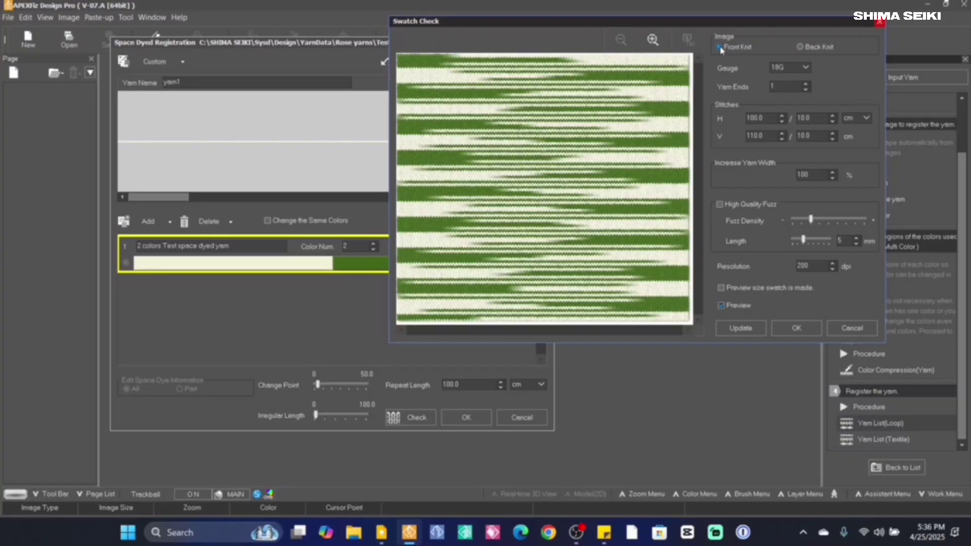
# - Set the swatch gauge to 12G, regenerate the preview several times to compare color distributions, and accept the swatch check
pyautogui.click(805, 68)
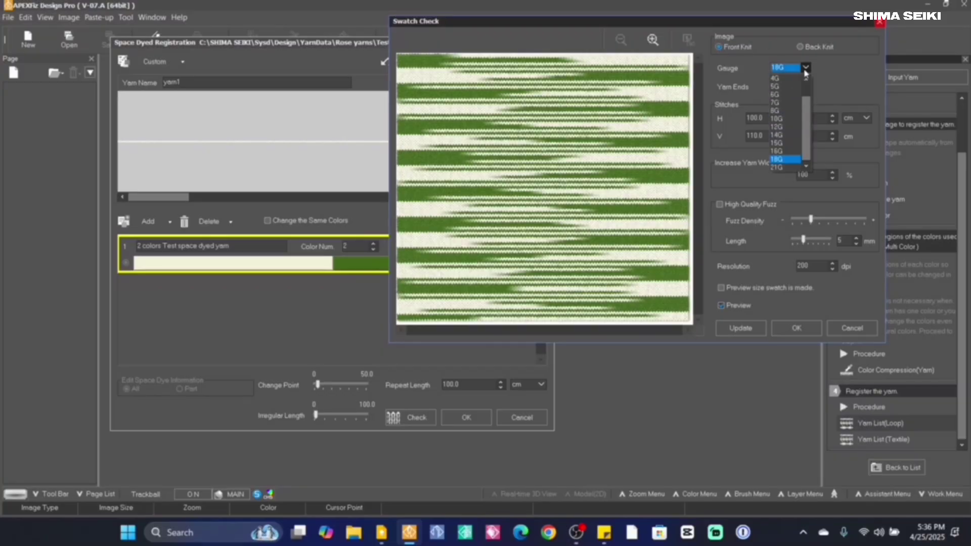
pyautogui.click(797, 127)
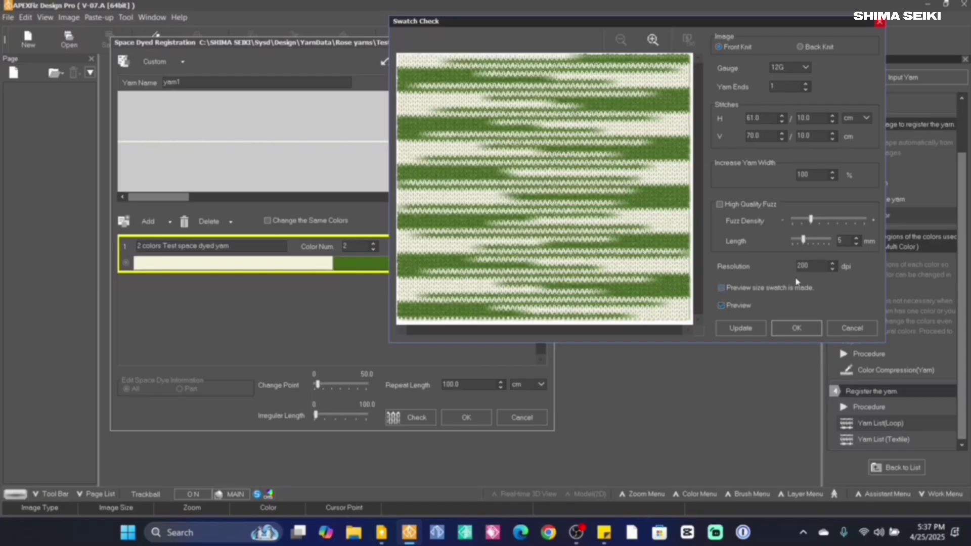
pyautogui.click(738, 330)
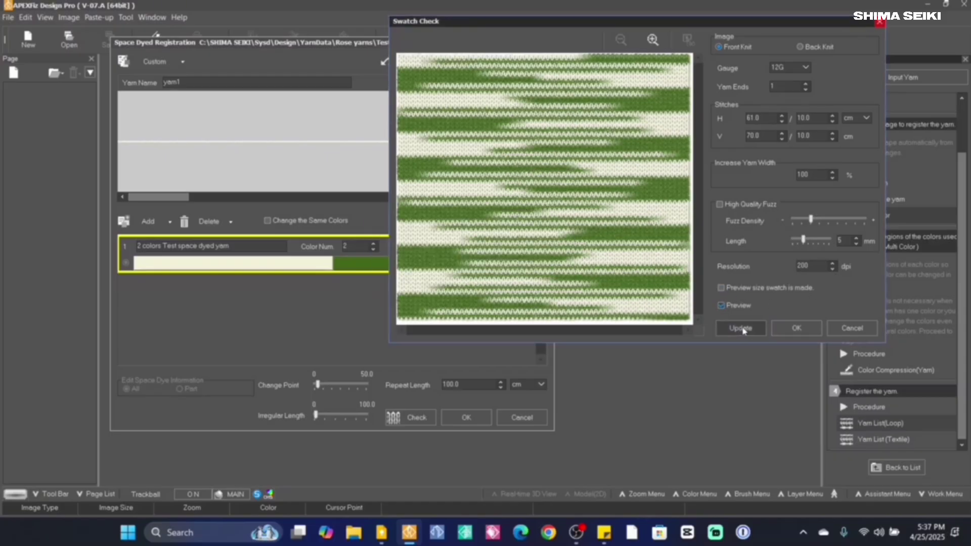
pyautogui.click(743, 329)
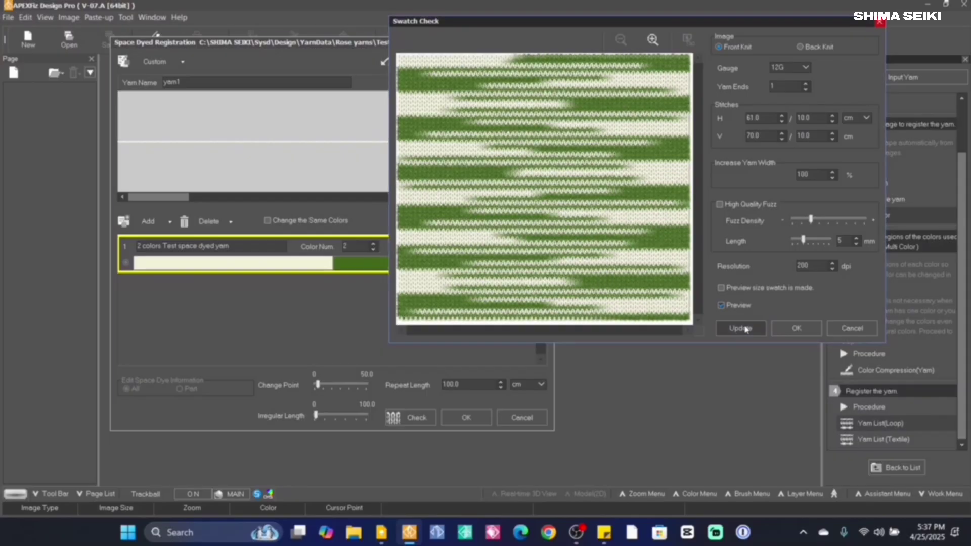
pyautogui.click(743, 331)
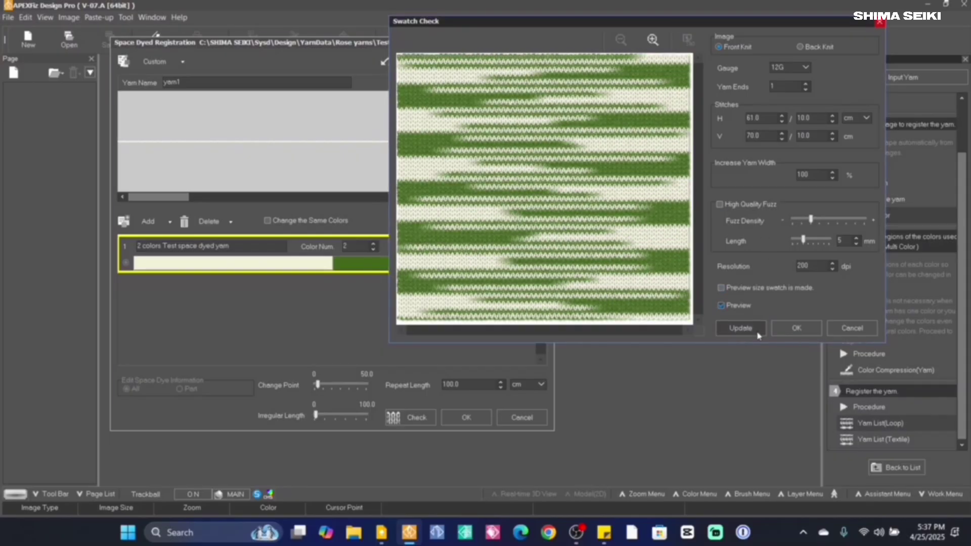
pyautogui.click(740, 329)
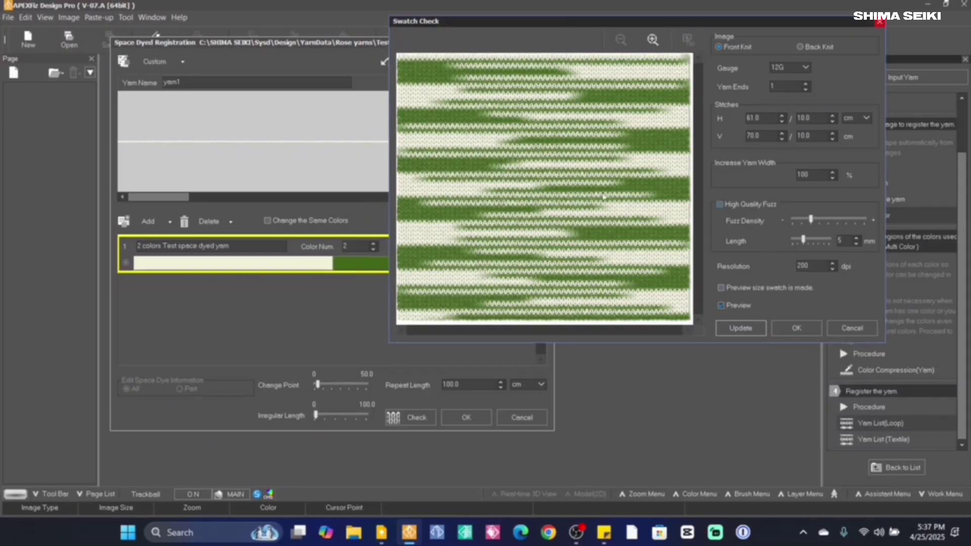
pyautogui.click(740, 331)
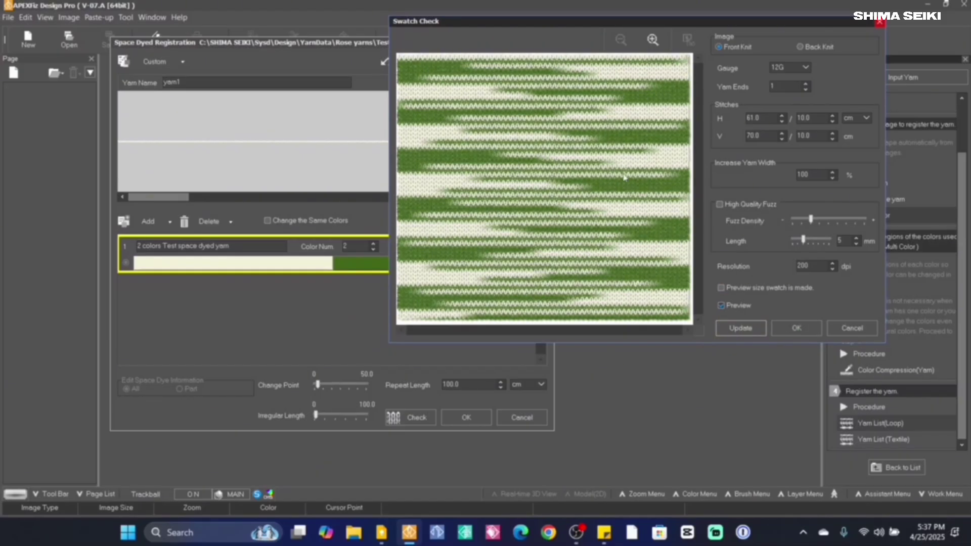
pyautogui.click(796, 329)
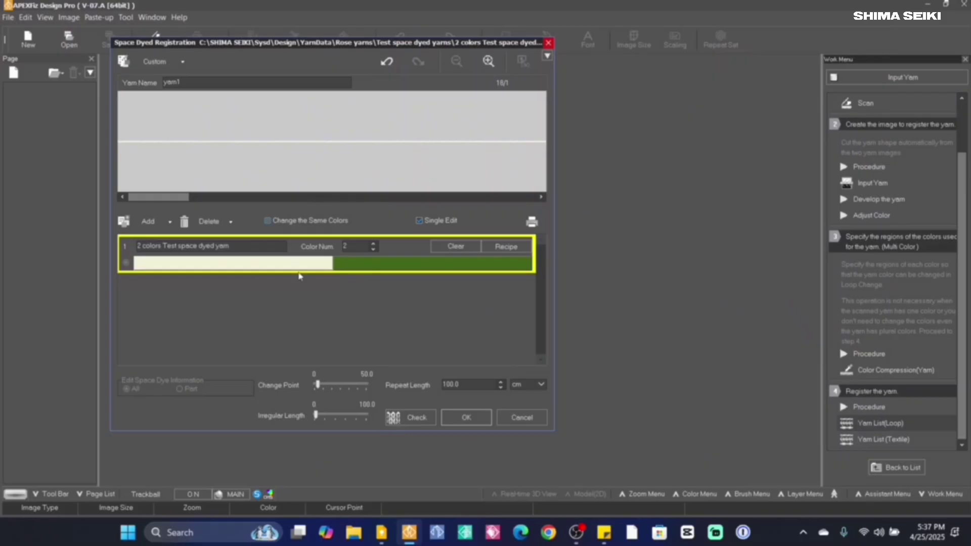
# - Confirm the two-color space dye registration, save it as "2 colors Test space dyed yarn.ydt" in Test space dyed yarns, and close the yarn list
pyautogui.click(467, 418)
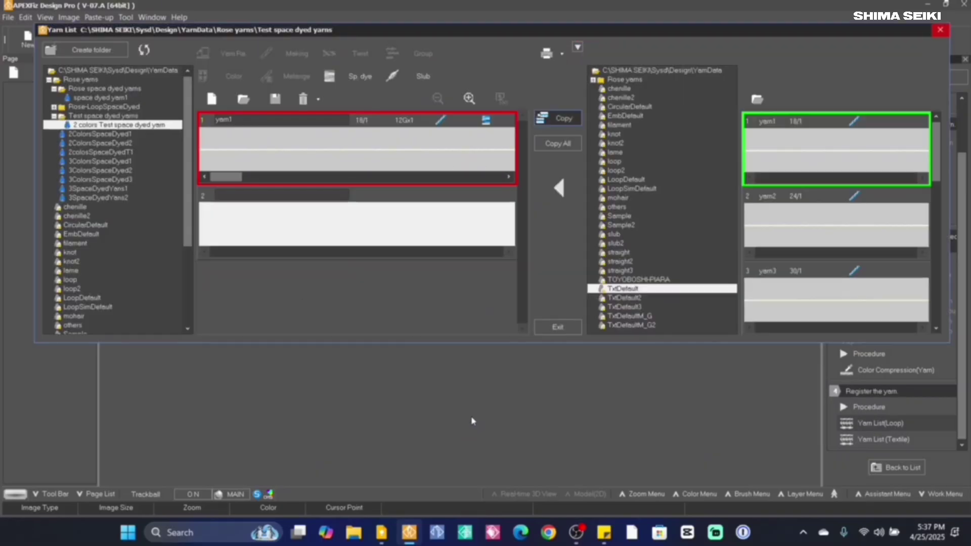
pyautogui.click(275, 100)
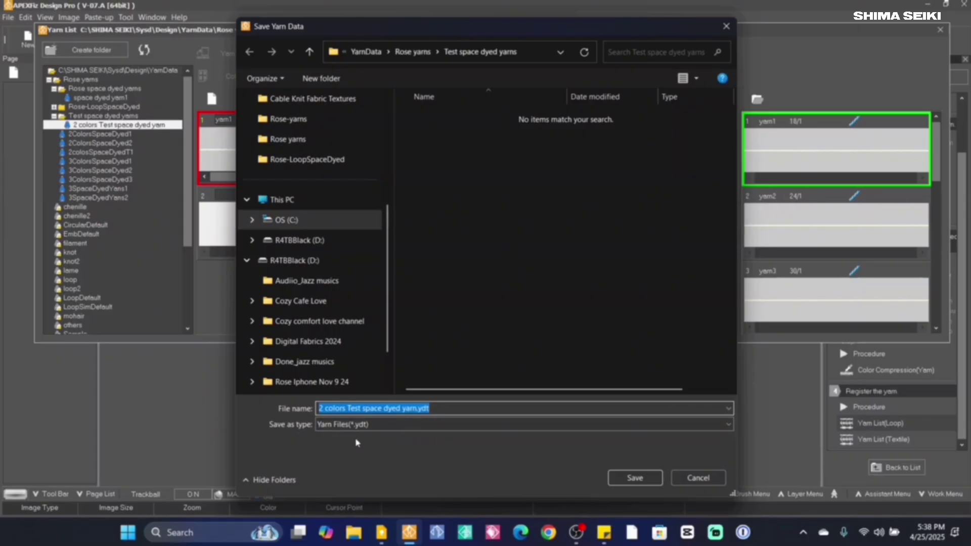
pyautogui.click(634, 478)
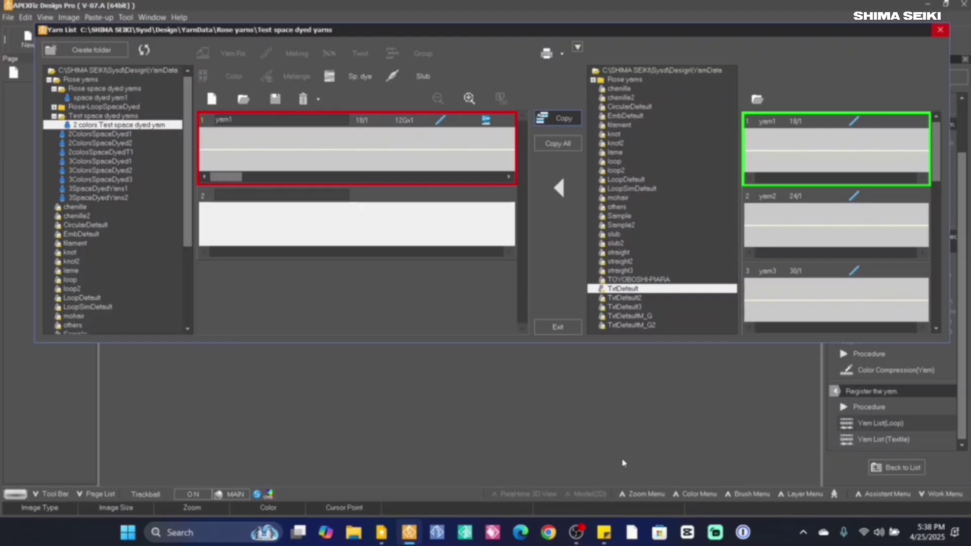
pyautogui.click(64, 125)
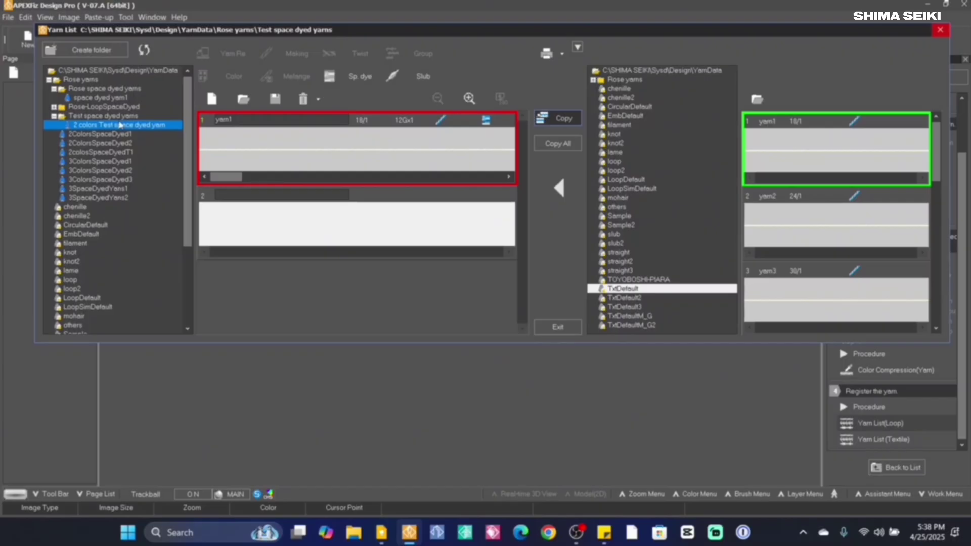
pyautogui.click(562, 328)
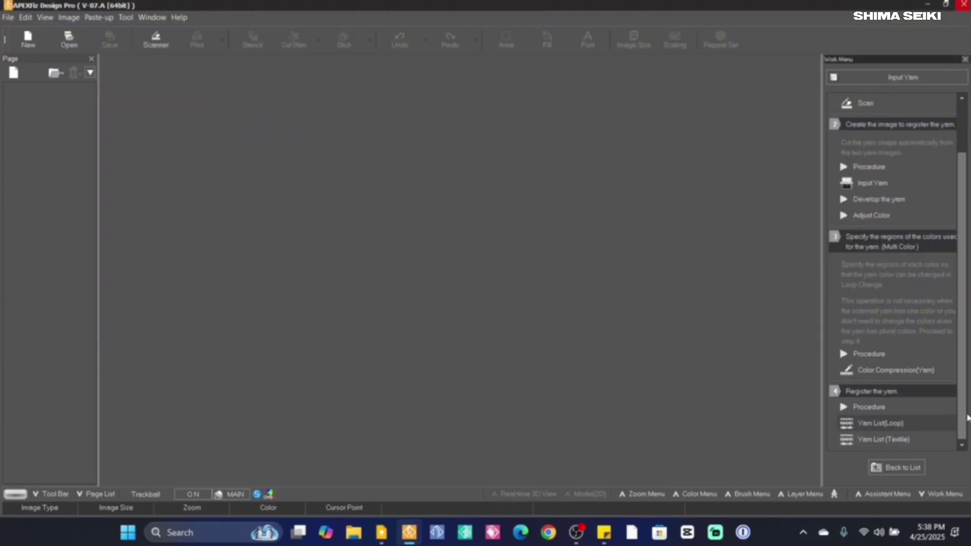
# - Reopen the loop yarn list and create a yarn file named "3 colors Test space dyed yarn" in the Test space dyed yarns folder
pyautogui.click(870, 426)
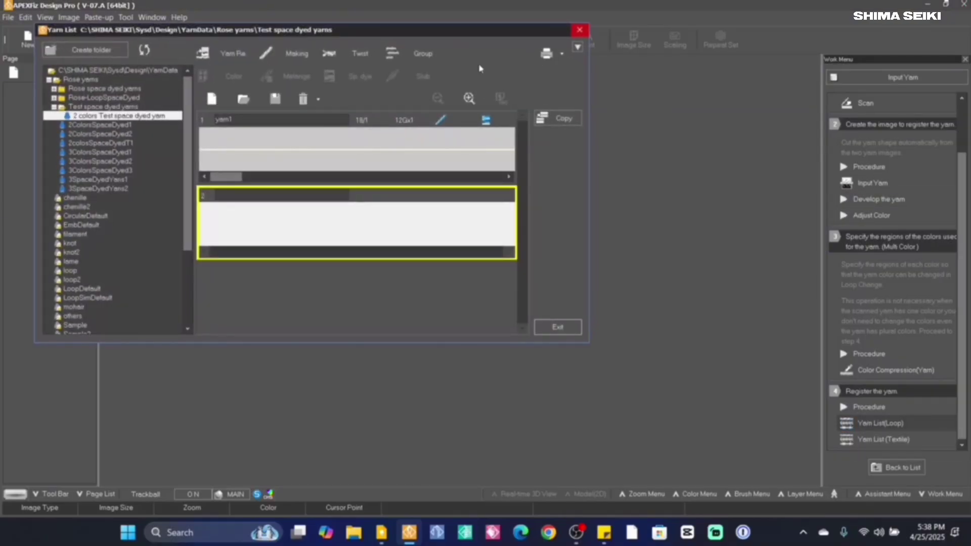
pyautogui.click(97, 108)
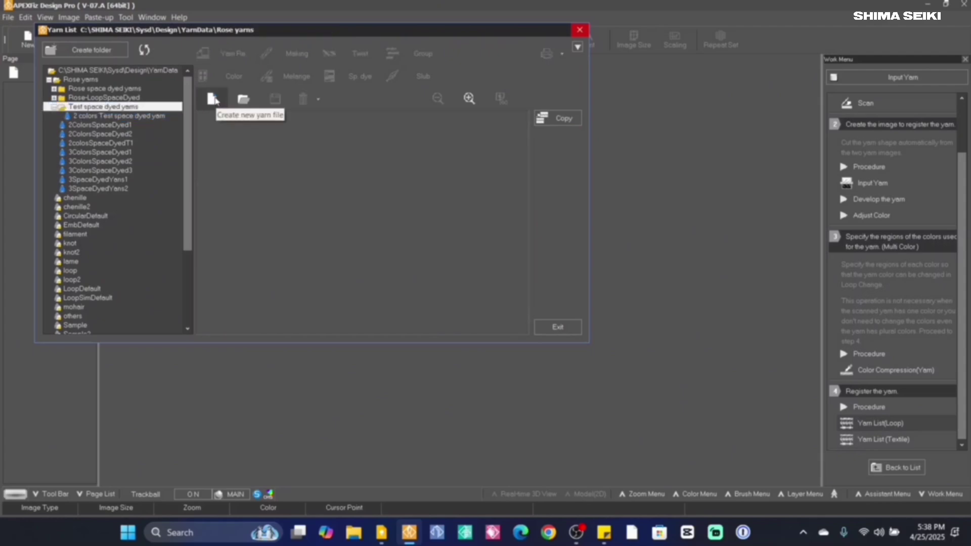
pyautogui.click(212, 98)
pyautogui.rightClick(174, 77)
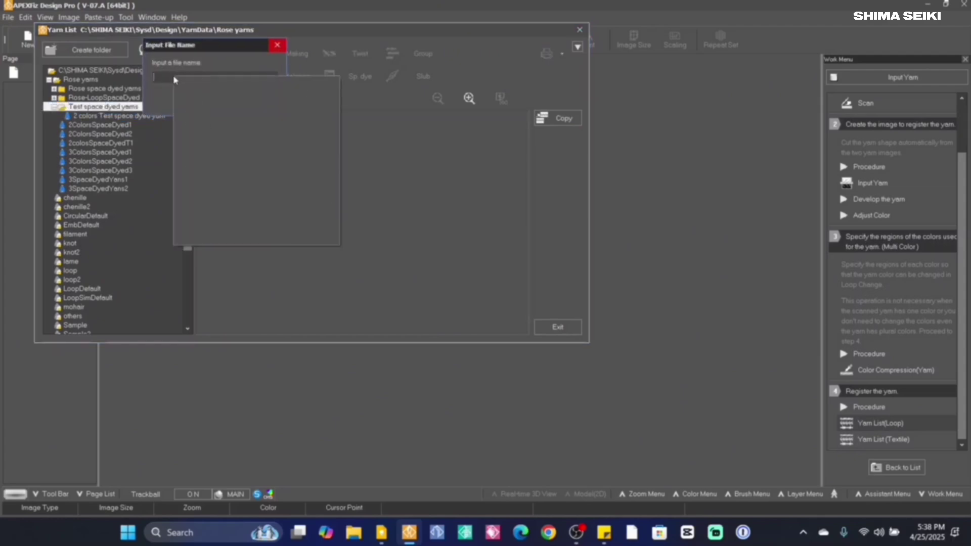
pyautogui.click(190, 128)
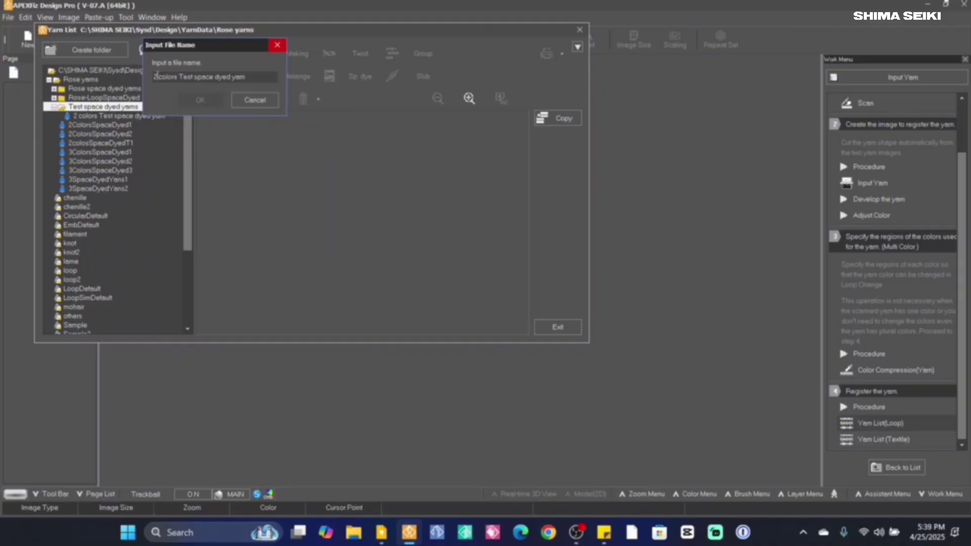
pyautogui.click(180, 75)
pyautogui.click(205, 99)
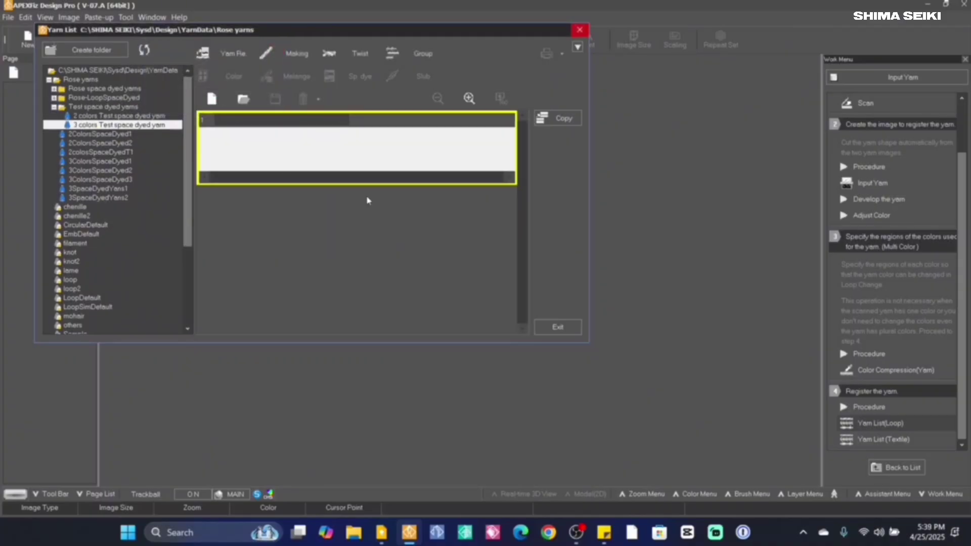
# - Copy the 18/1 yarn1 from TxtDefault into the new yarn file and add a space dye entry with 3 colors to it
pyautogui.click(565, 119)
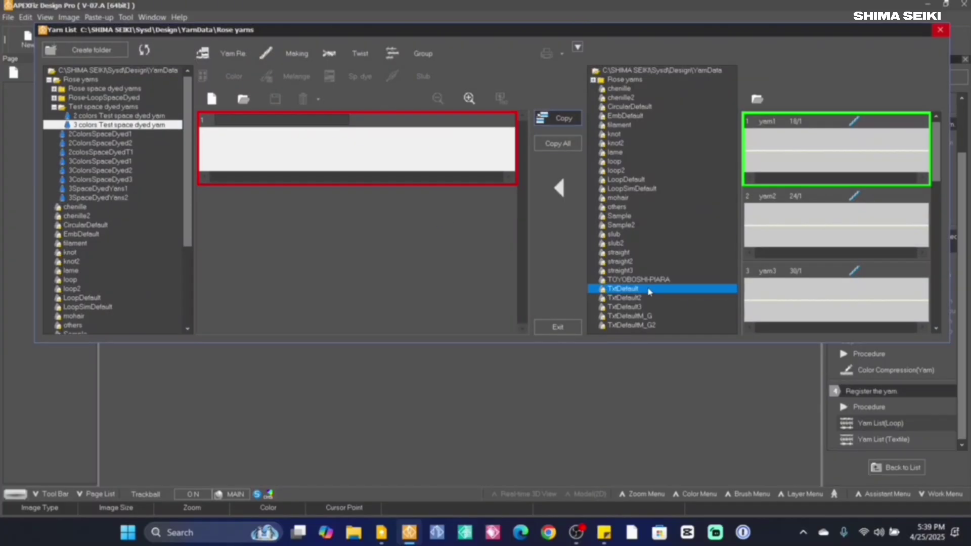
pyautogui.moveTo(650, 292); pyautogui.dragTo(401, 150)
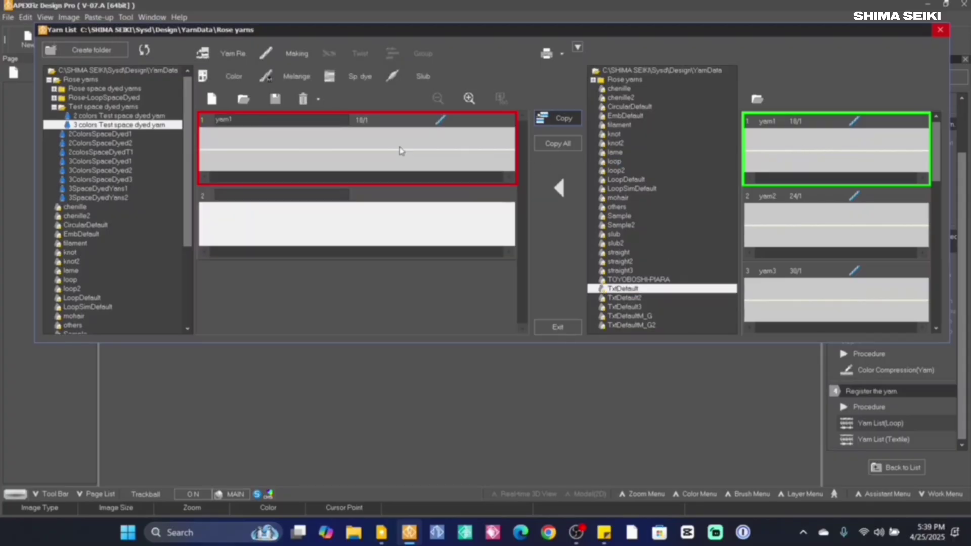
pyautogui.click(352, 80)
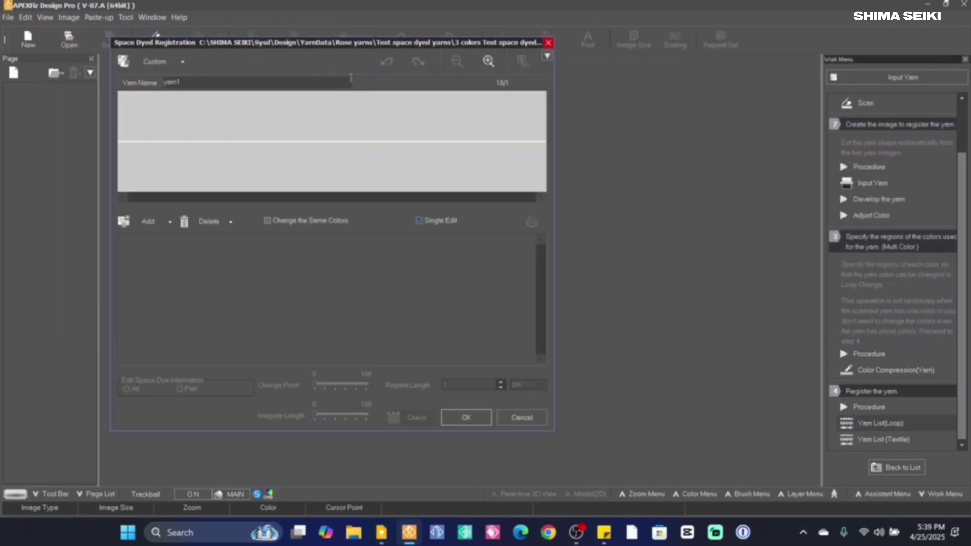
pyautogui.click(148, 222)
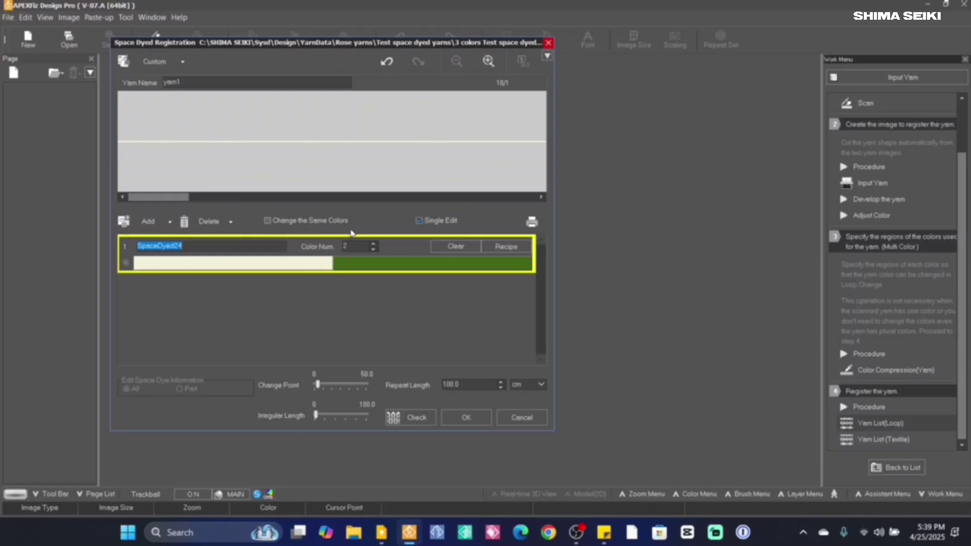
pyautogui.click(374, 244)
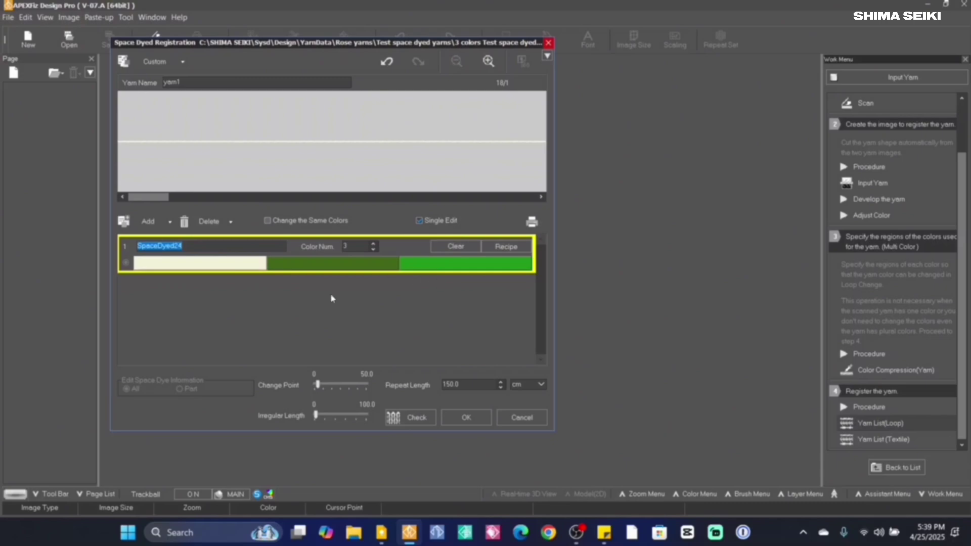
# - Open the swatch check for the three-color space dyed yarn and set its gauge to 12G
pyautogui.click(403, 419)
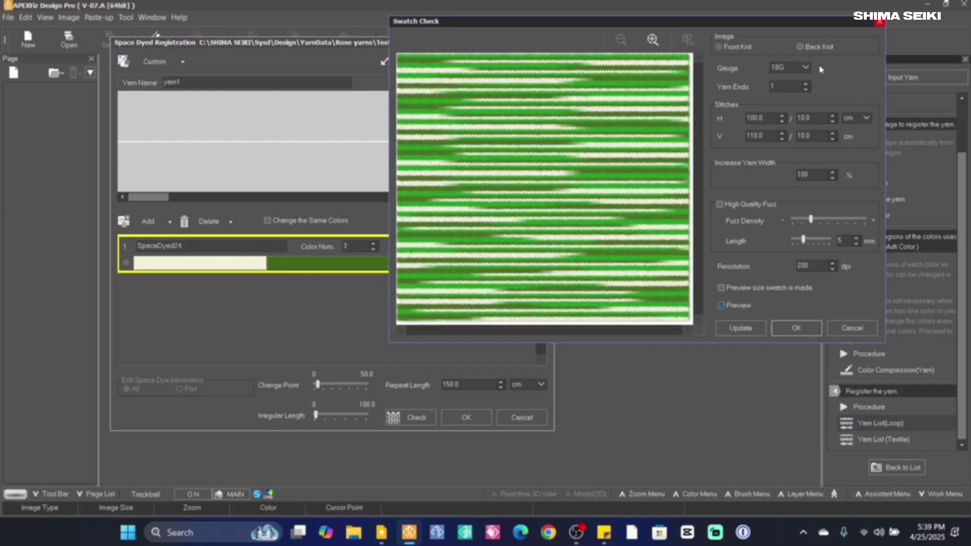
pyautogui.click(805, 67)
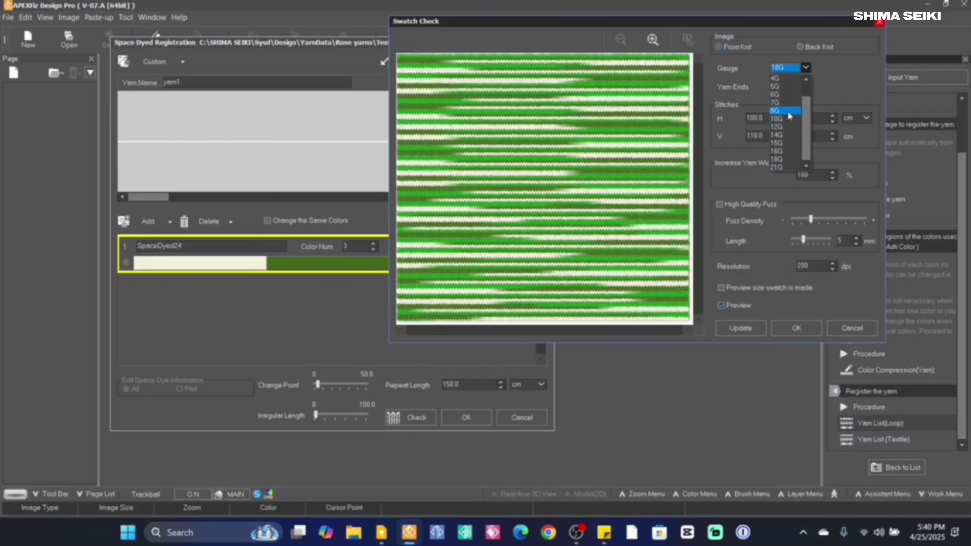
pyautogui.click(778, 127)
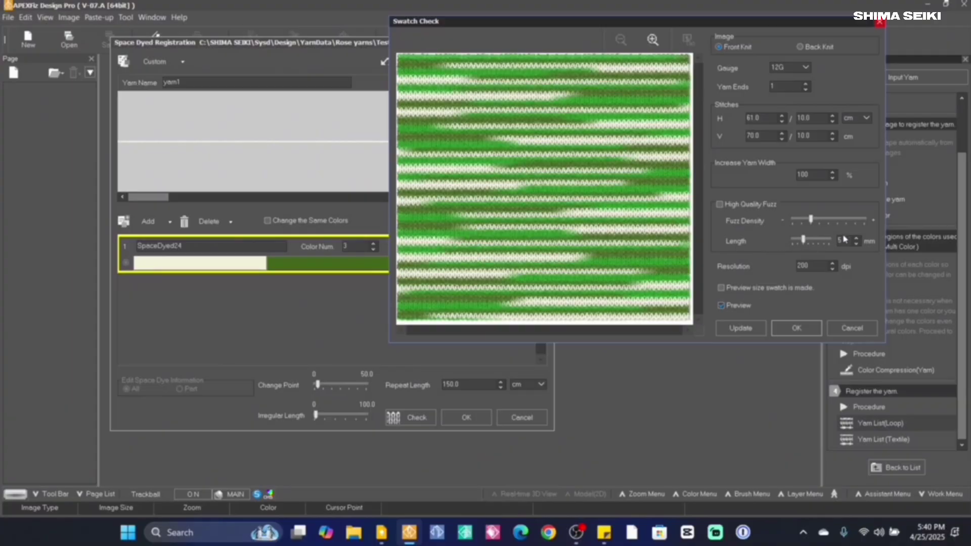
# - Regenerate the three-color swatch preview repeatedly to compare color distributions, and accept the swatch check
pyautogui.click(743, 332)
pyautogui.click(743, 331)
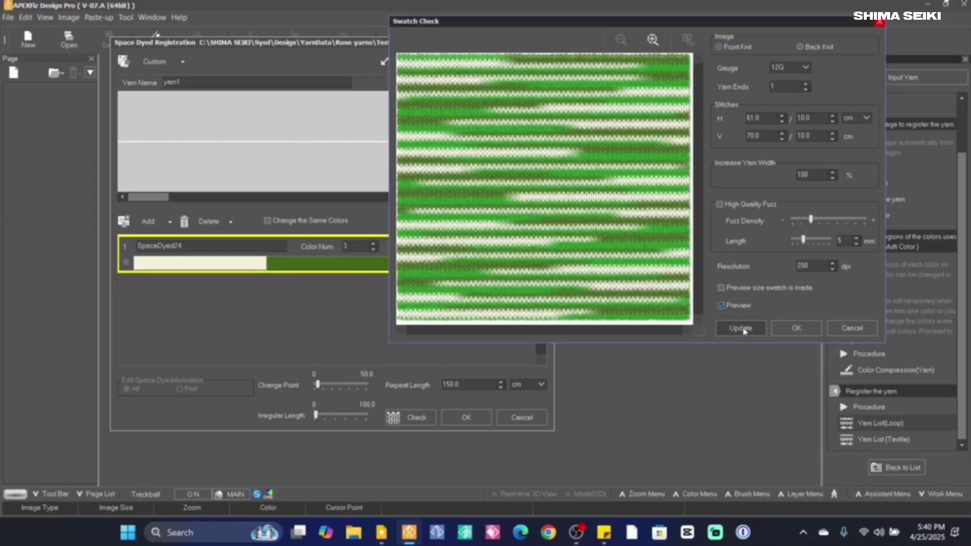
pyautogui.click(744, 332)
pyautogui.click(745, 331)
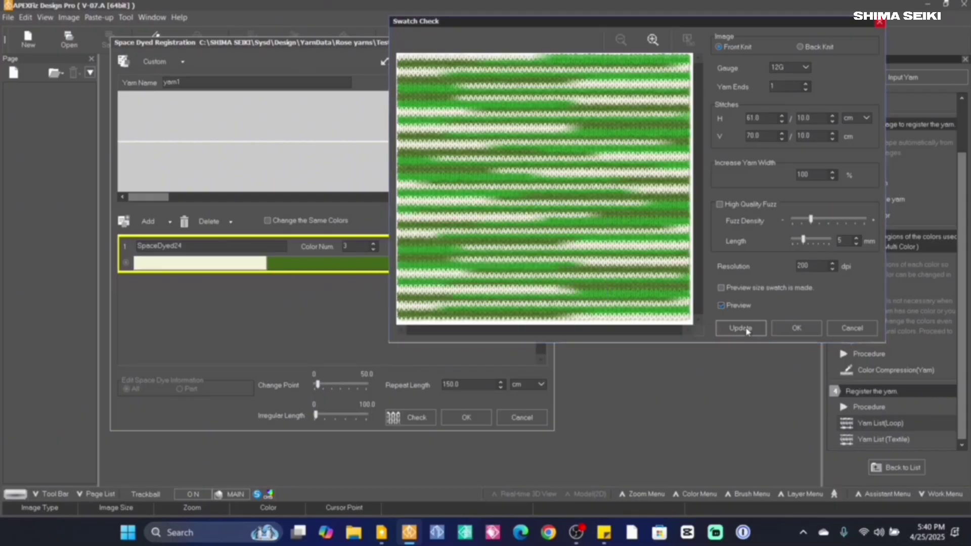
pyautogui.click(747, 331)
pyautogui.click(747, 331)
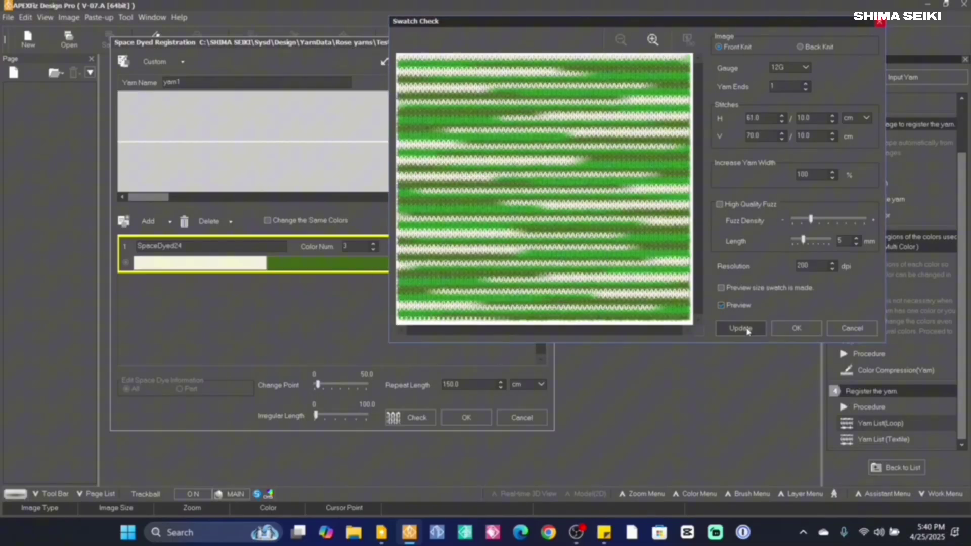
pyautogui.click(743, 330)
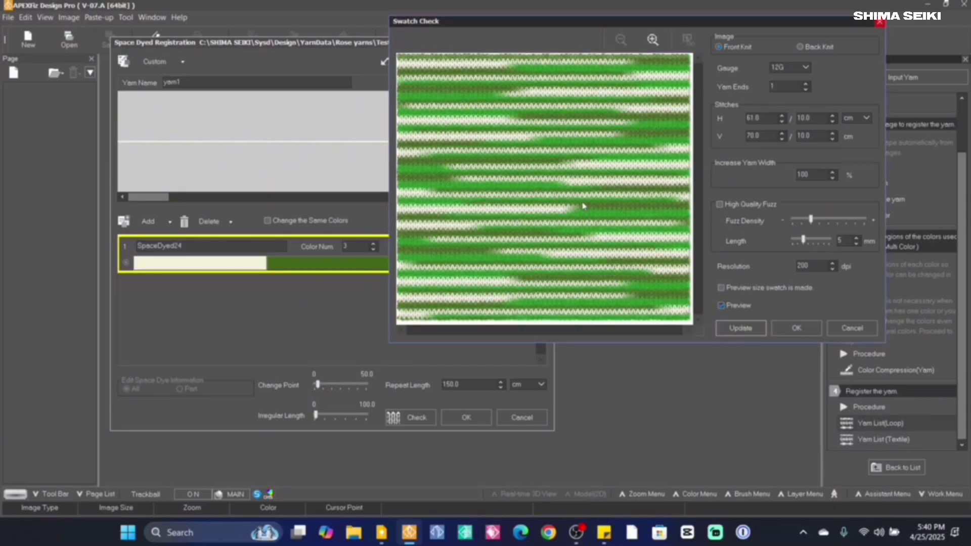
pyautogui.click(744, 330)
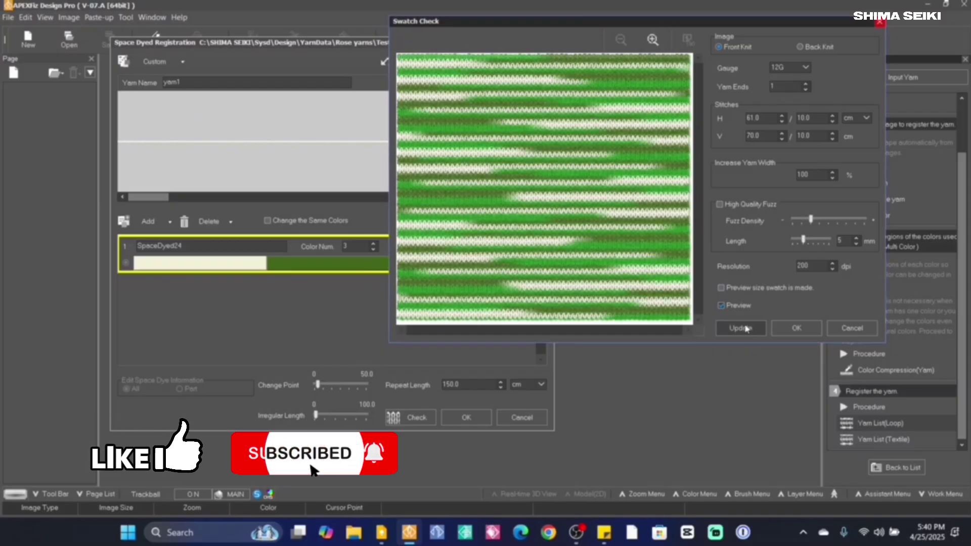
pyautogui.click(798, 329)
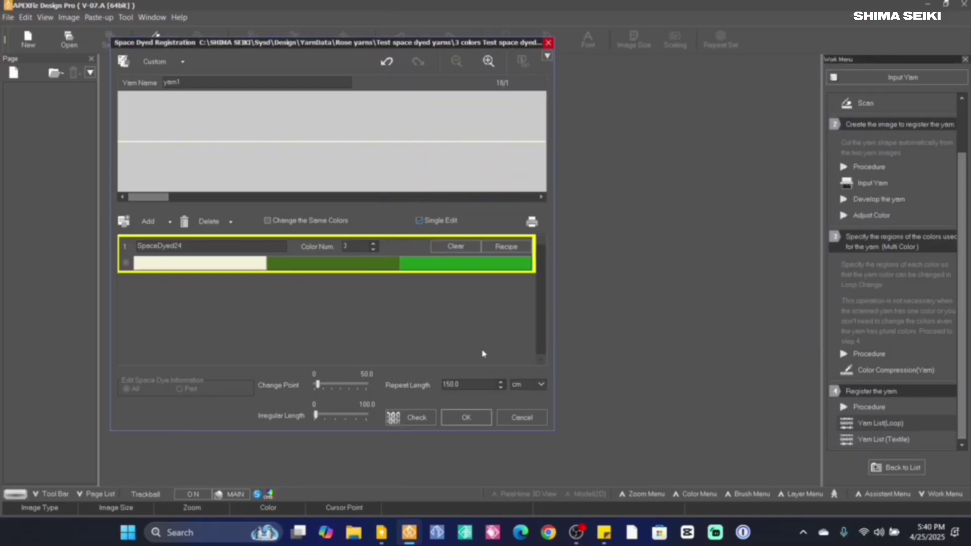
# - Confirm the three-color space dye registration and save the yarn data as "3 colors Test space dyed yarn.ydt" in Test space dyed yarns
pyautogui.click(466, 418)
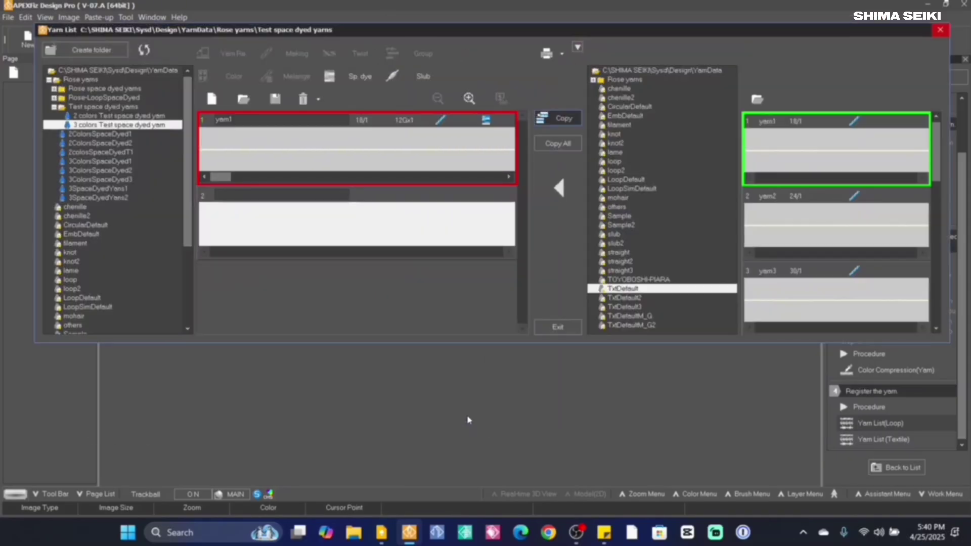
pyautogui.click(276, 99)
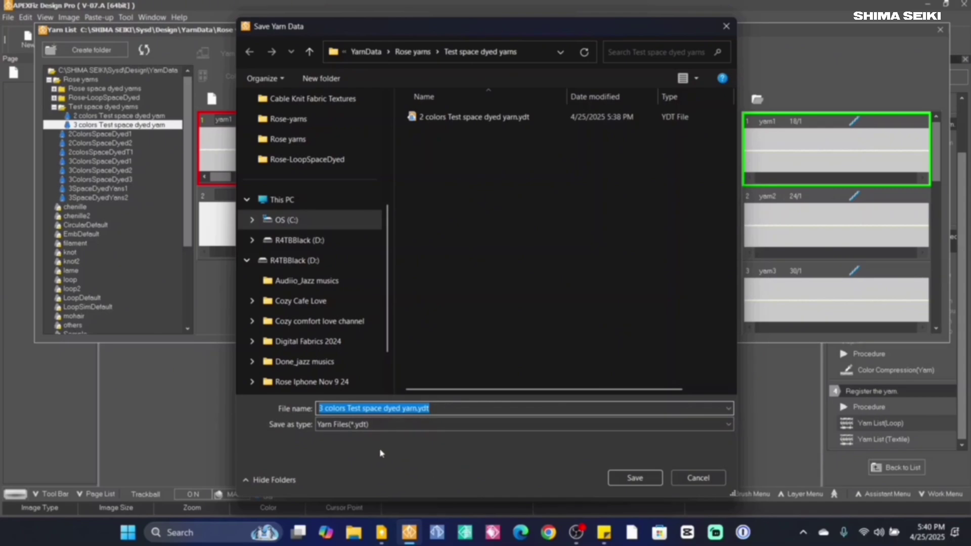
pyautogui.click(635, 478)
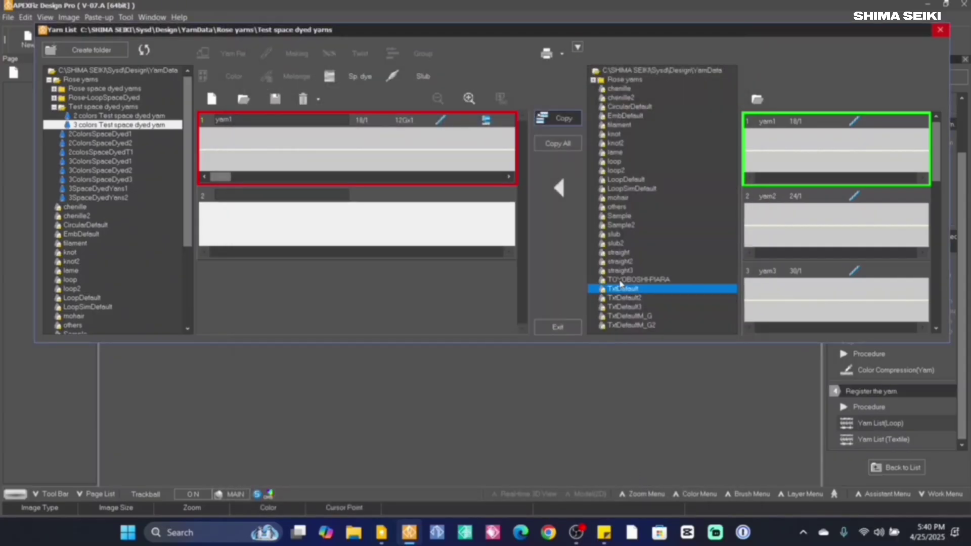